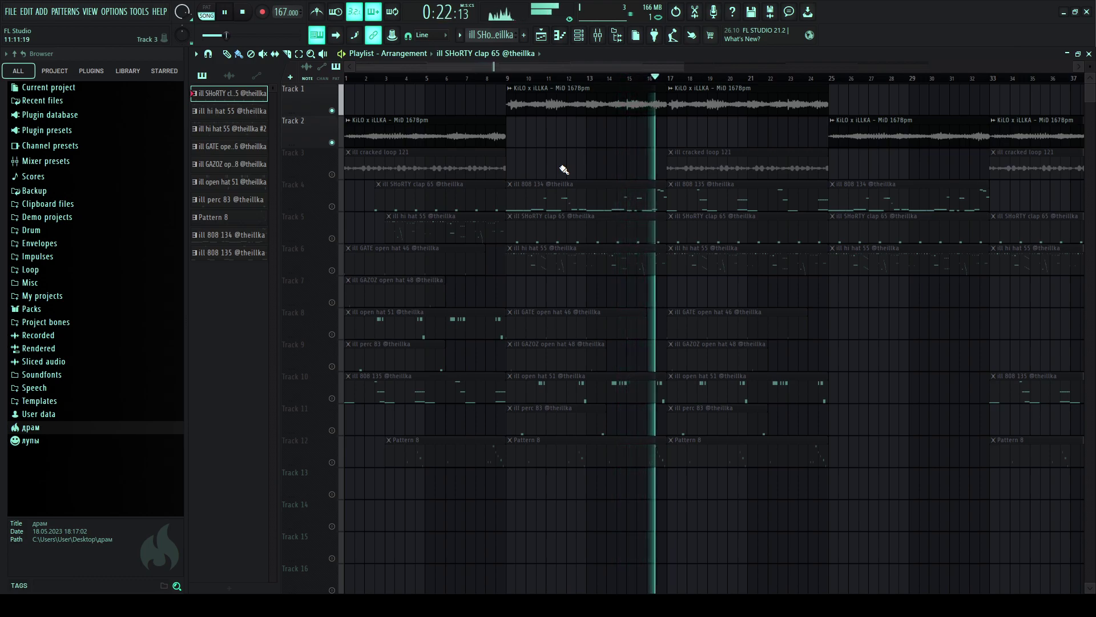
- Solo the ill cracked loop 121 track, listen to it from the start, and restore all tracks
key("space")
right_click(331, 174)
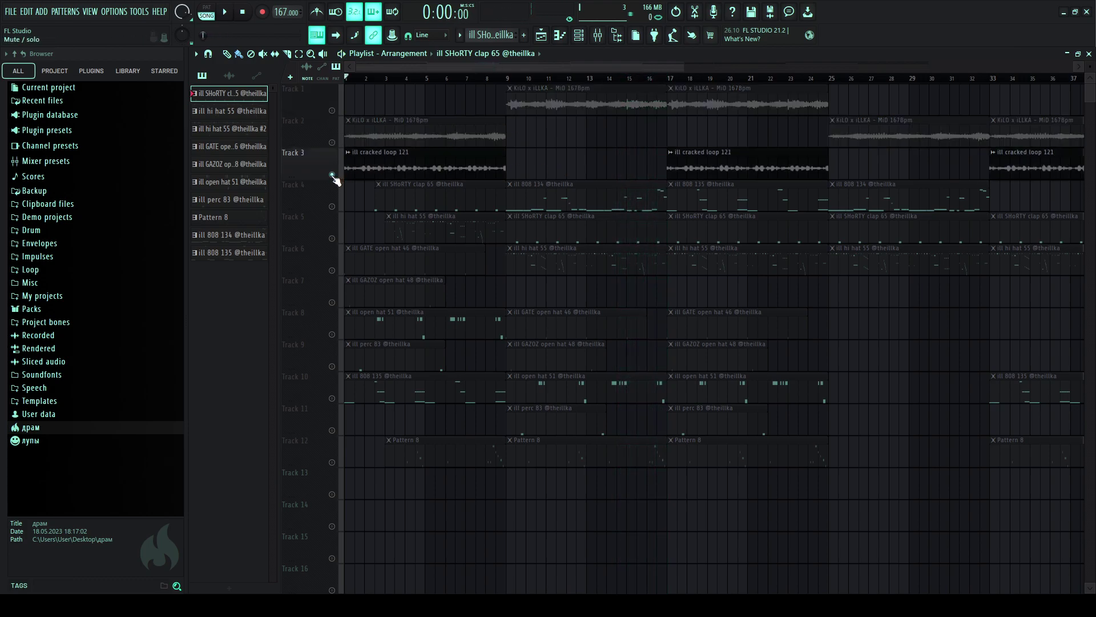
key("space")
scroll(340, 125, "up", 4, "ctrl")
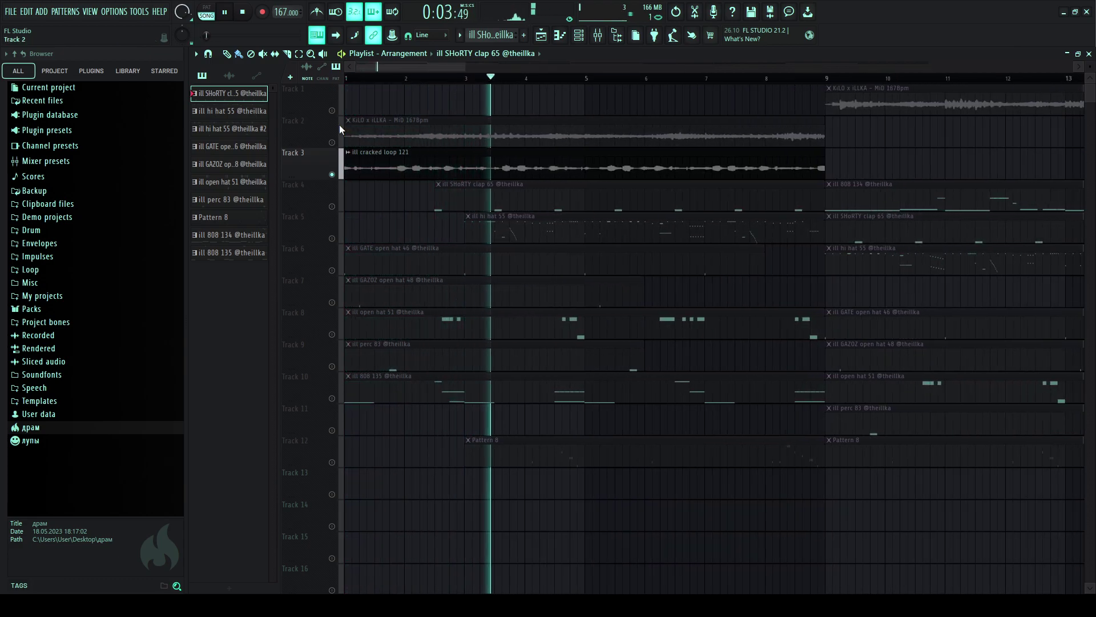
key("space")
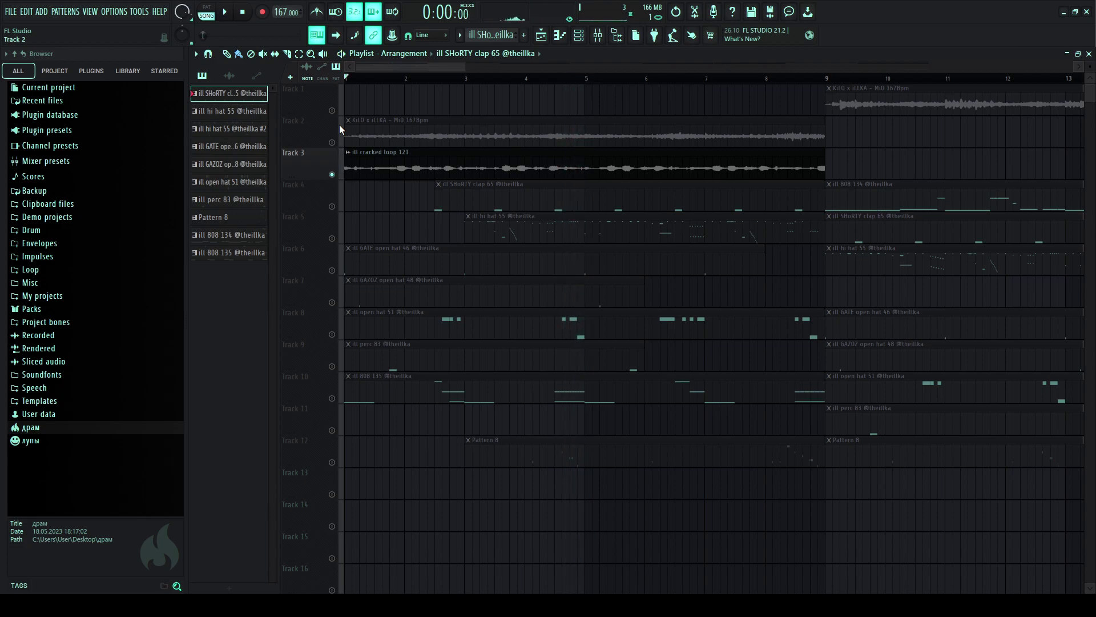
right_click(332, 175)
- Open the ill SHoRTY clap 65 pattern in the piano roll, audition it, and return to the playlist
double_click(256, 95)
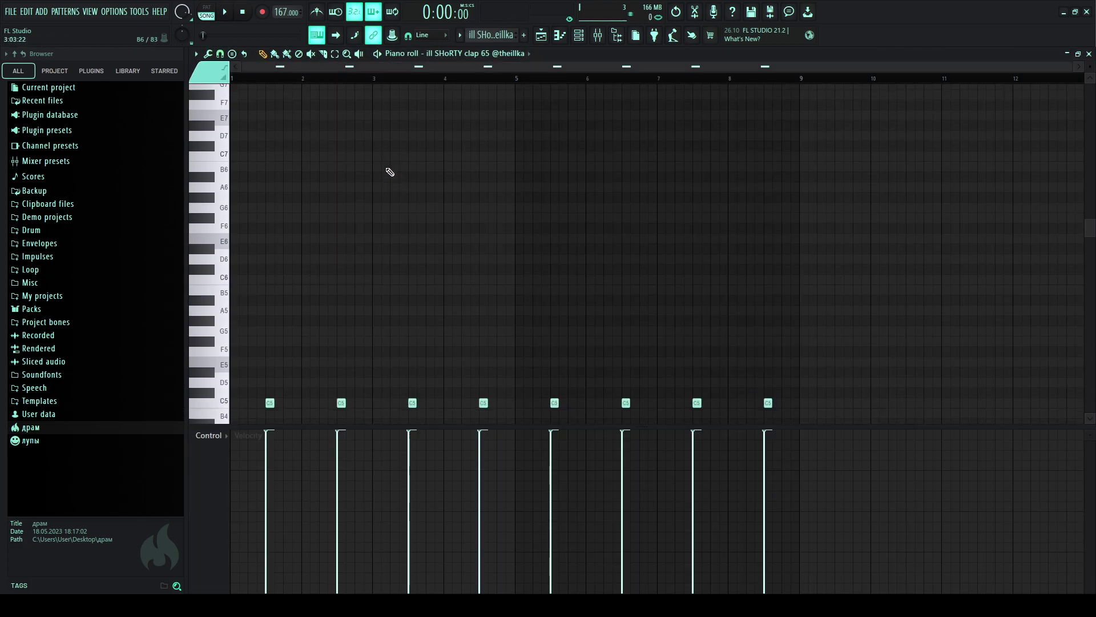
scroll(287, 124, "down", 1)
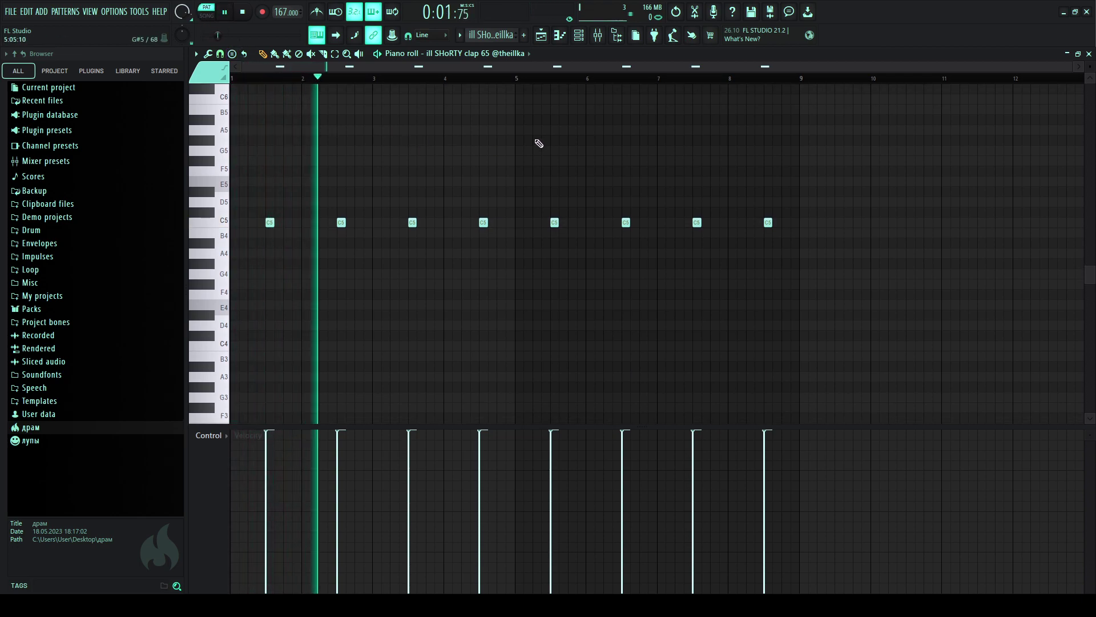
key("space")
left_click(1090, 53)
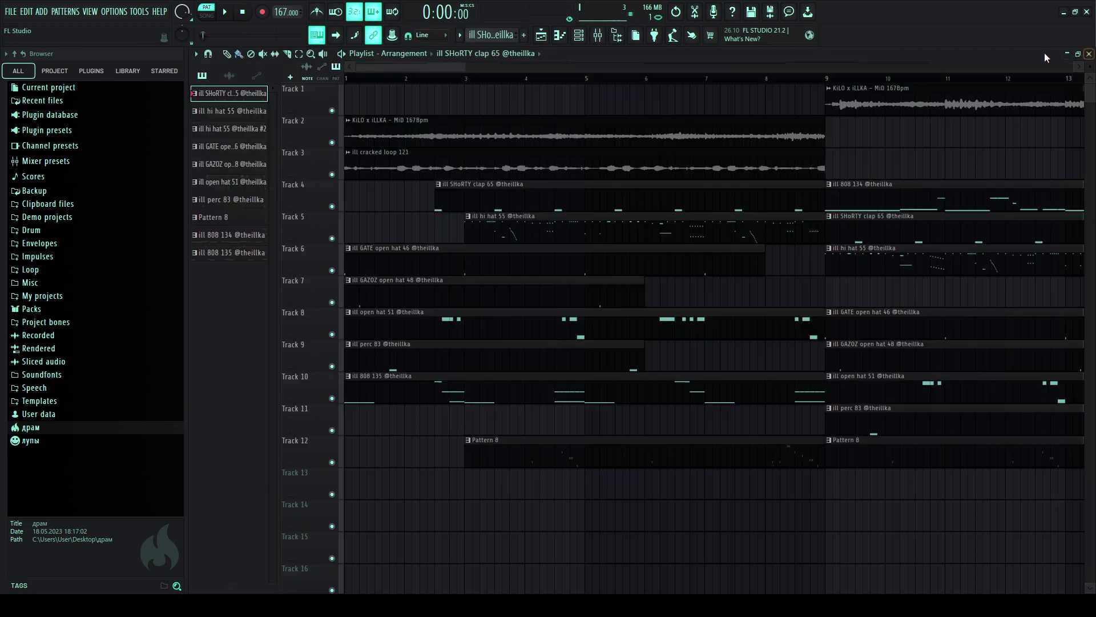
- Open the ill hi hat 55 pattern in the piano roll, audition it while examining its rolls and pitched notes, and close it
double_click(248, 113)
scroll(411, 167, "down", 3)
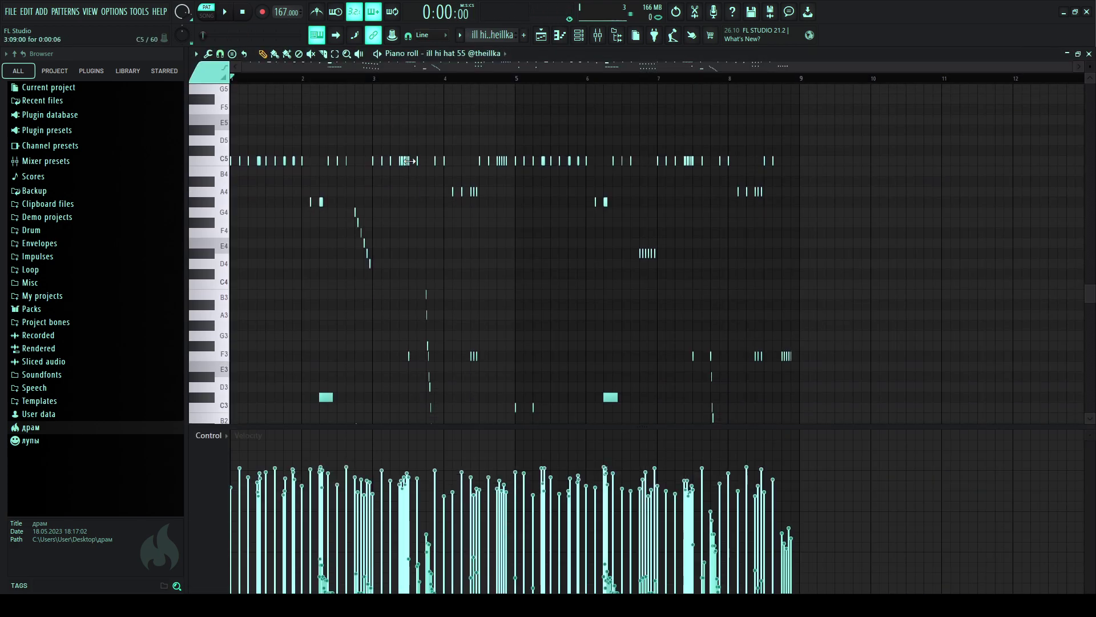
key("space")
scroll(407, 161, "down", 4)
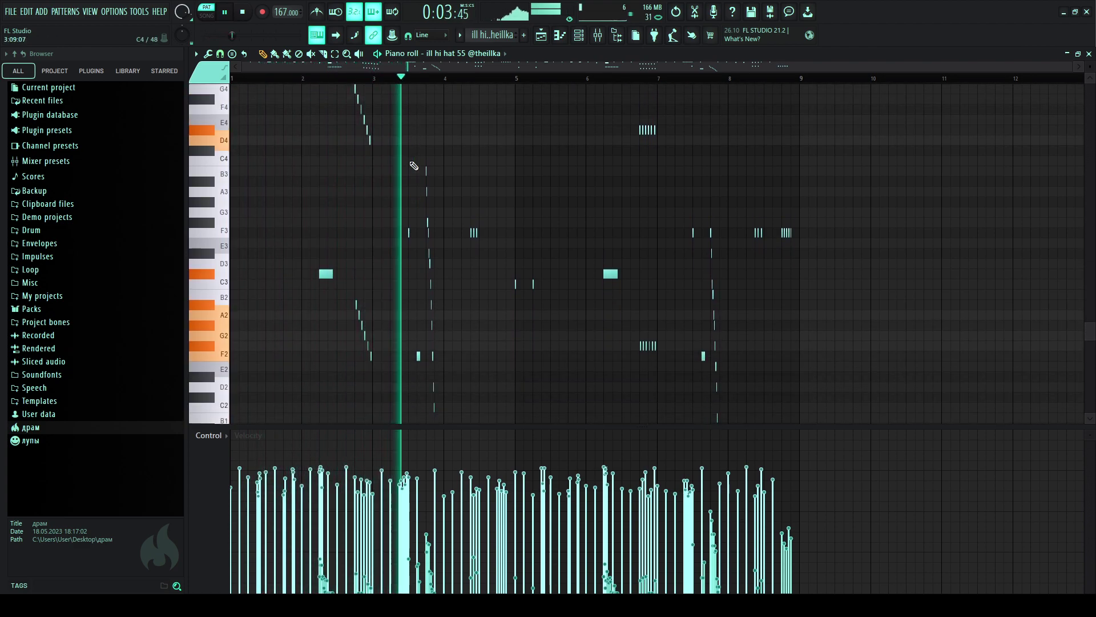
scroll(415, 164, "up", 3)
scroll(417, 163, "down", 2)
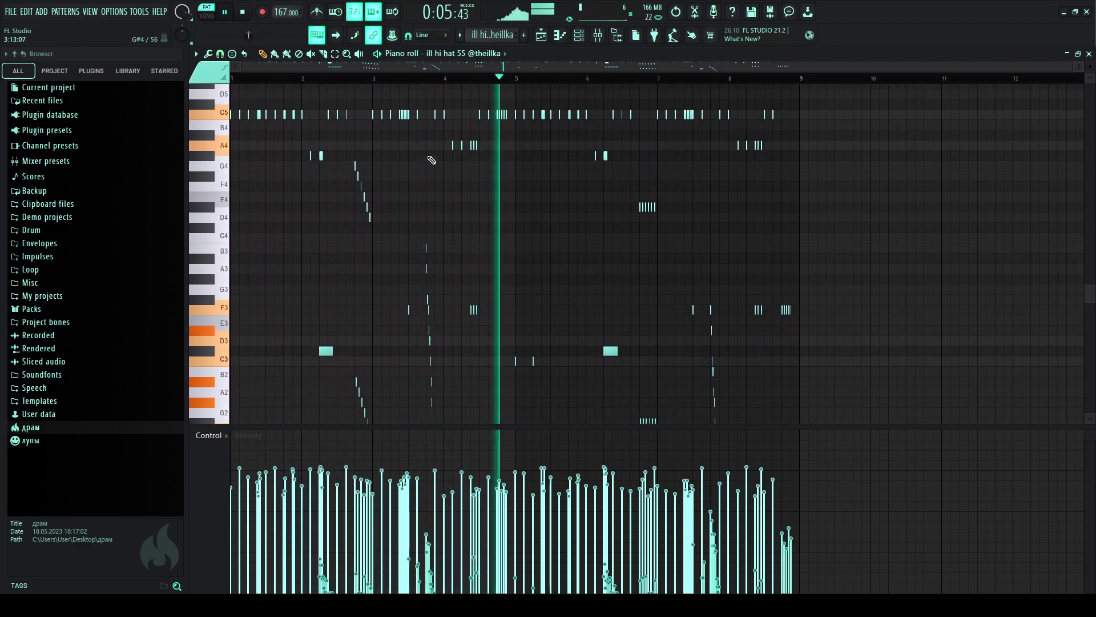
scroll(713, 183, "down", 5)
scroll(759, 187, "up", 10)
key("space")
left_click(1089, 53)
- Audition the ill hi hat 55 #2 pattern in the piano roll and close it
key("F7")
key("space")
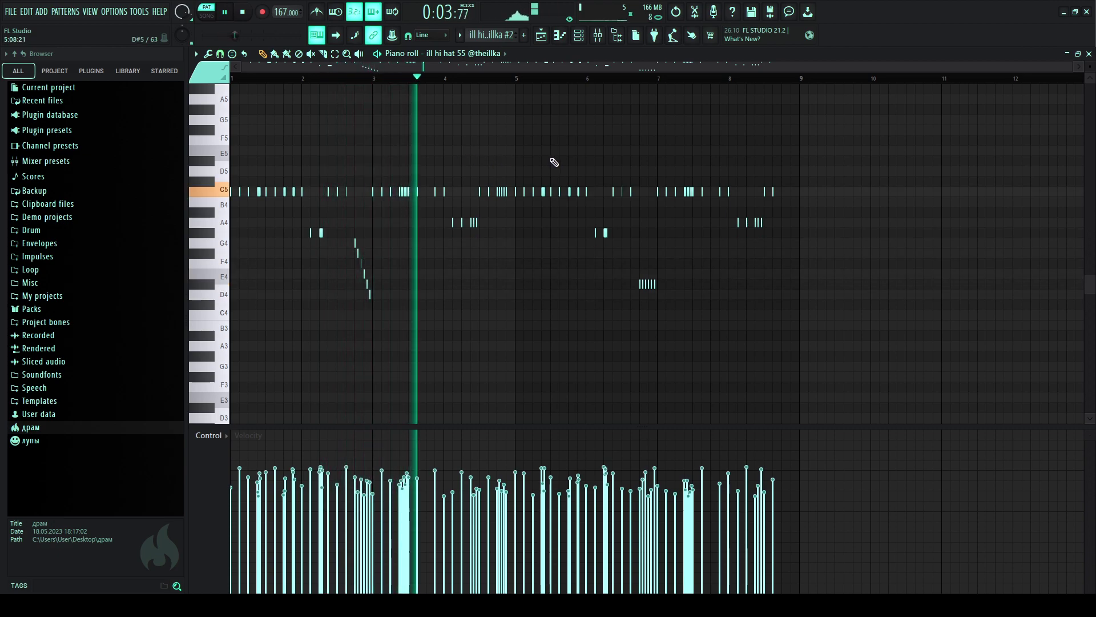
key("space")
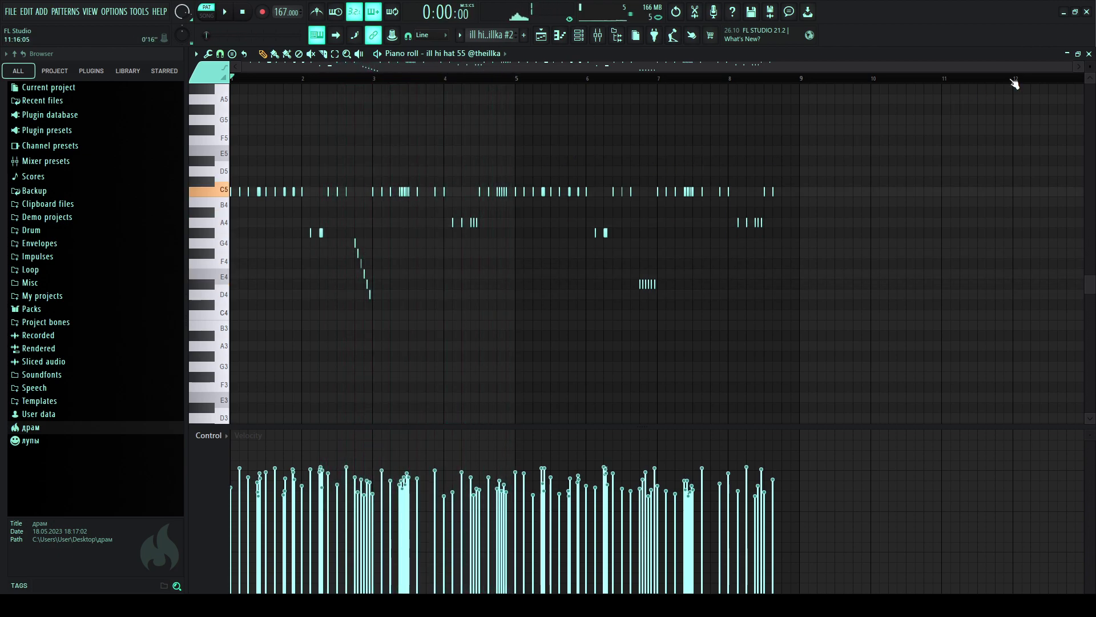
key("F7")
- Audition the ill GATE open hat 46 pattern in the piano roll and return to the playlist
left_click(243, 147)
key("space")
key("space")
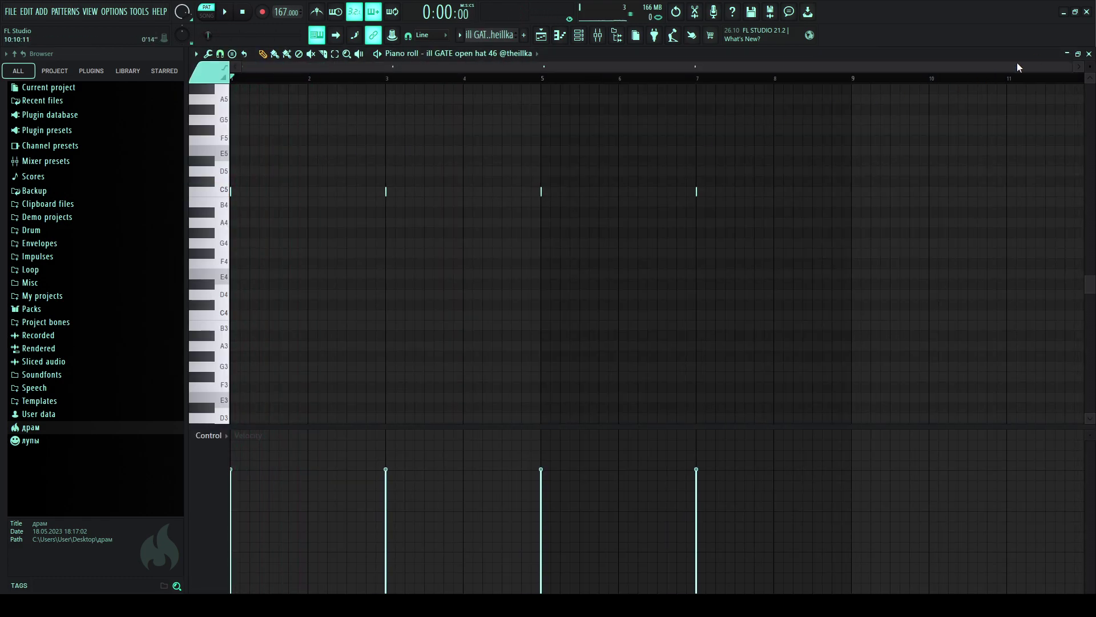
left_click(1090, 53)
- Audition the ill GAZOZ open hat 48 pattern in the piano roll and return to the playlist
left_click(254, 144)
key("space")
key("space")
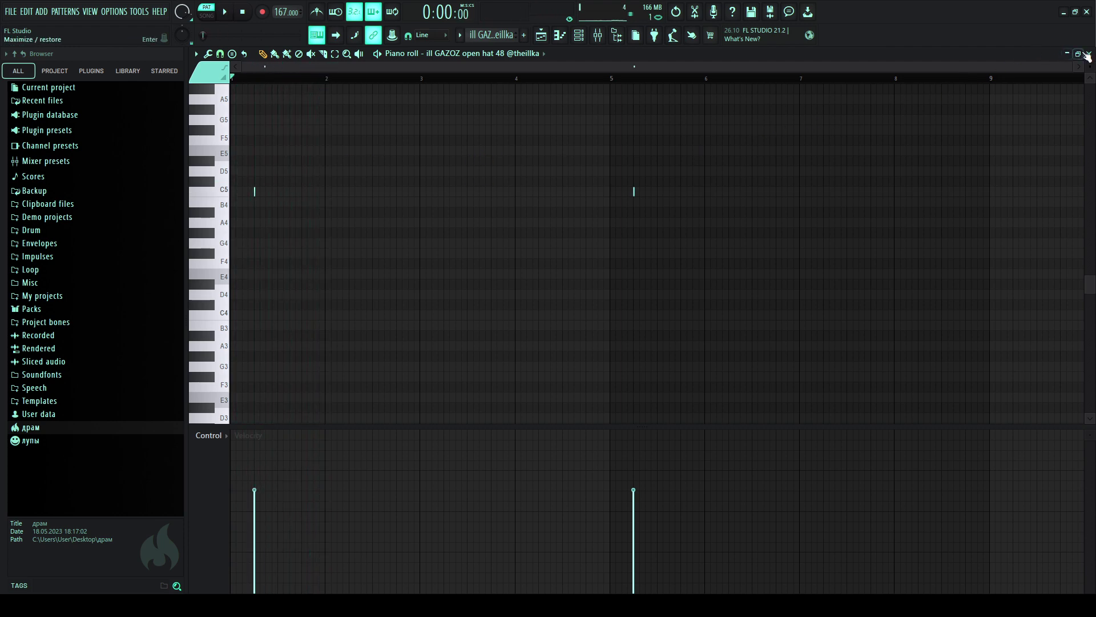
left_click(1089, 53)
- Audition the ill open hat 51 pattern in the piano roll and return to the playlist
left_click(228, 181)
key("space")
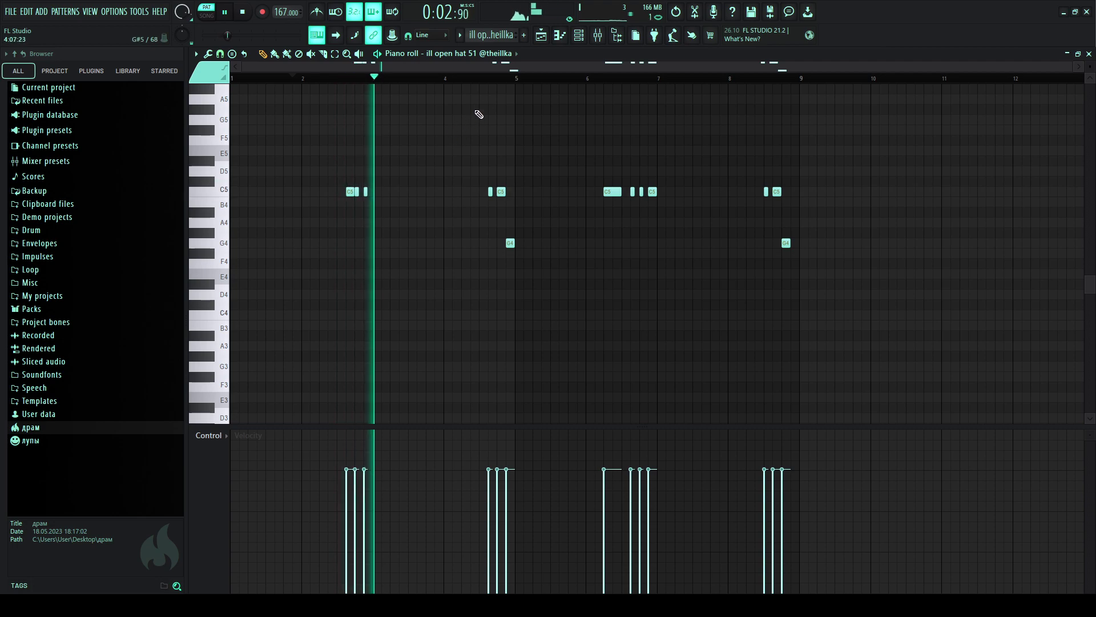
key("space")
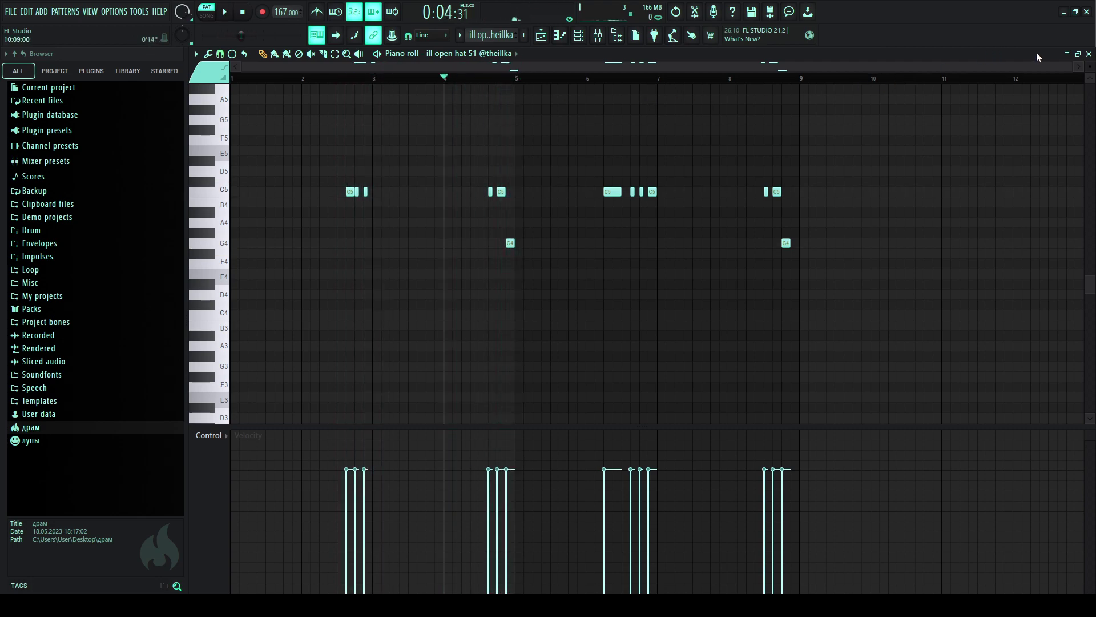
left_click(1089, 53)
- Audition the ill perc 83 pattern in the piano roll and return to the playlist
left_click(228, 202)
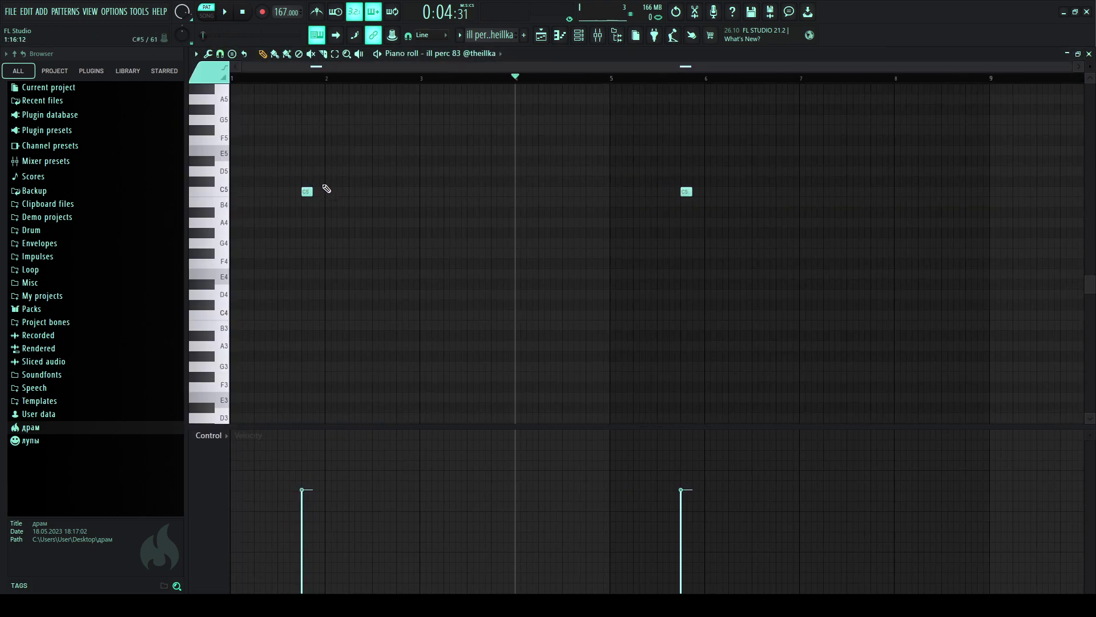
key("space")
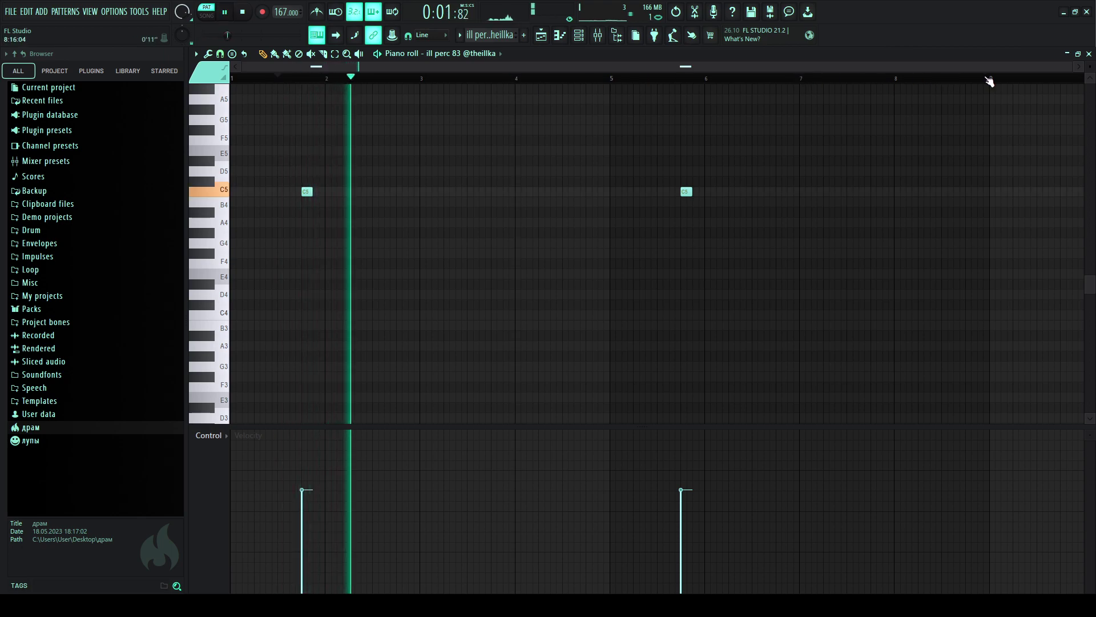
key("space")
left_click(1089, 53)
- Open Pattern 8 with the xero + snare B notes in the piano roll, audition it, and close it
left_click(239, 218)
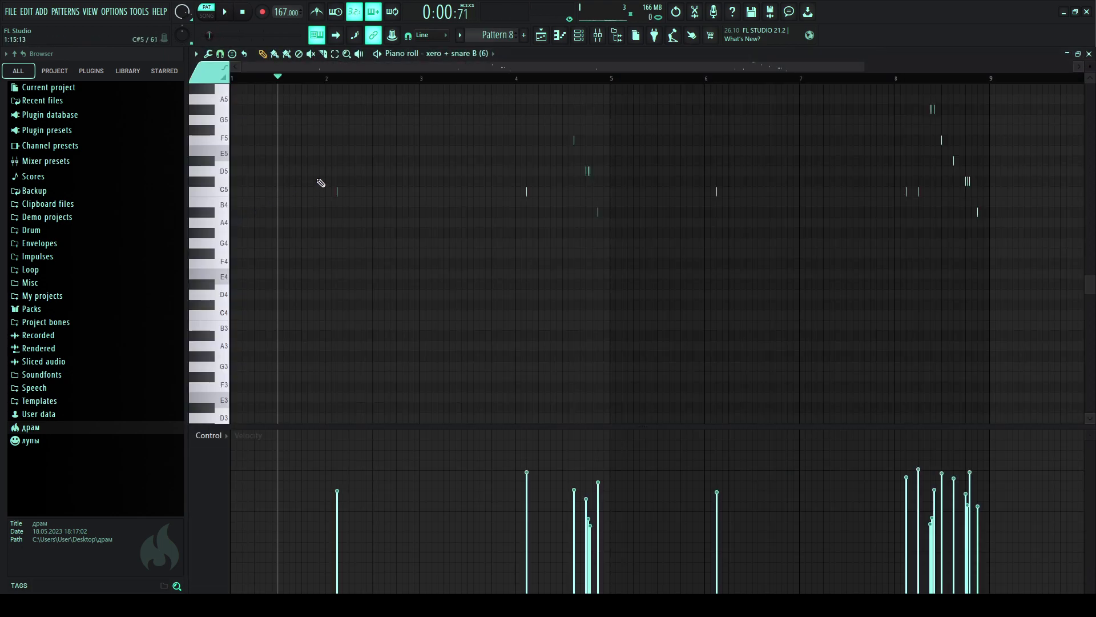
key("space")
scroll(436, 135, "up", 2)
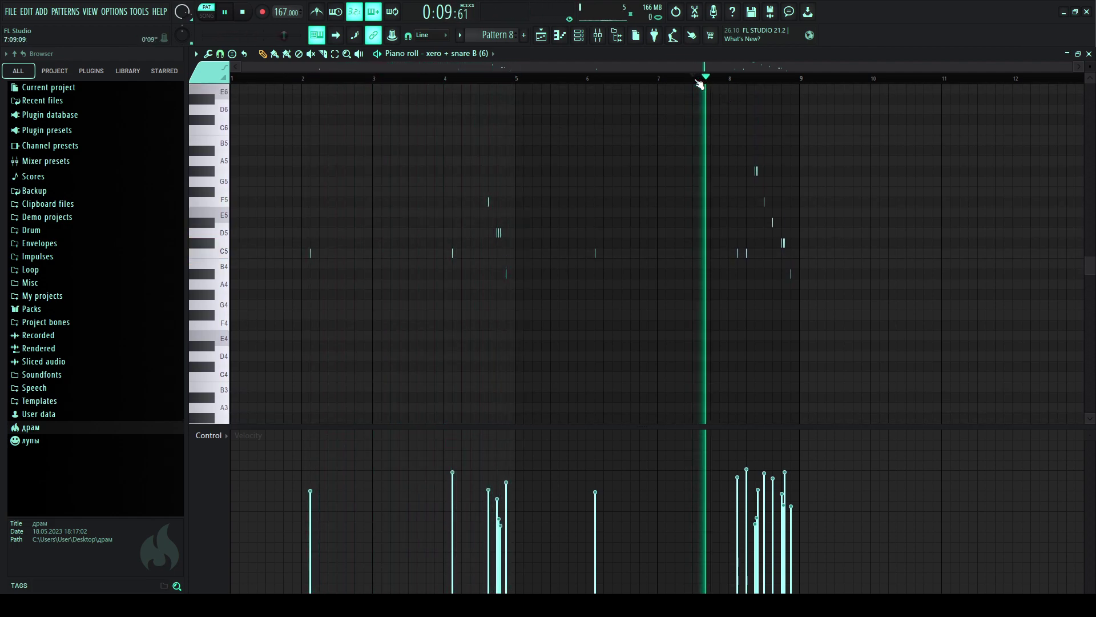
key("space")
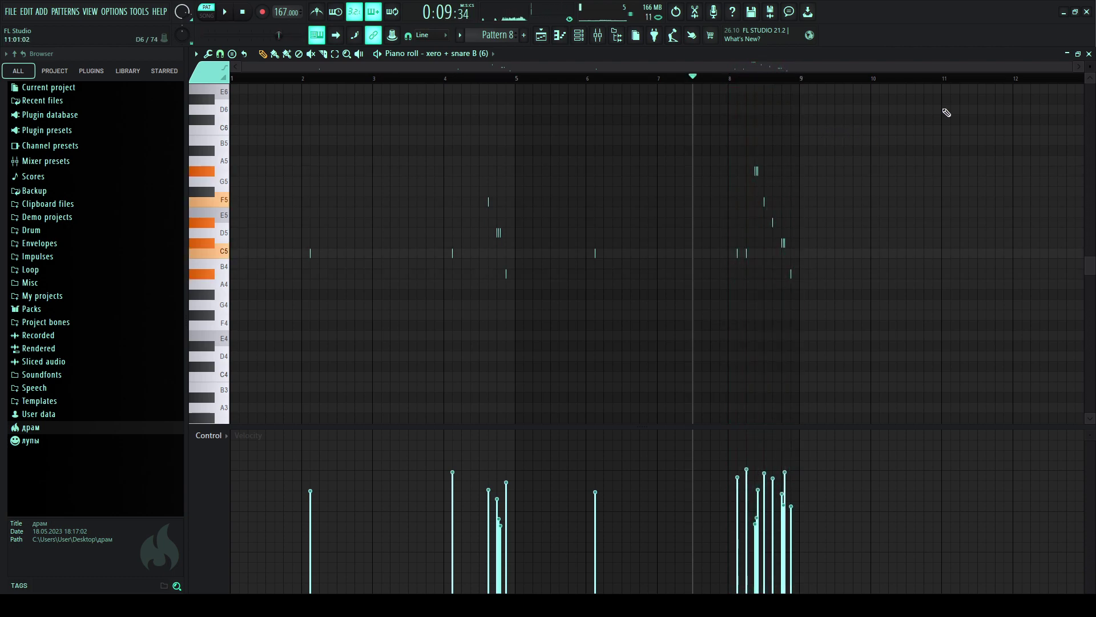
left_click(1089, 54)
key("F7")
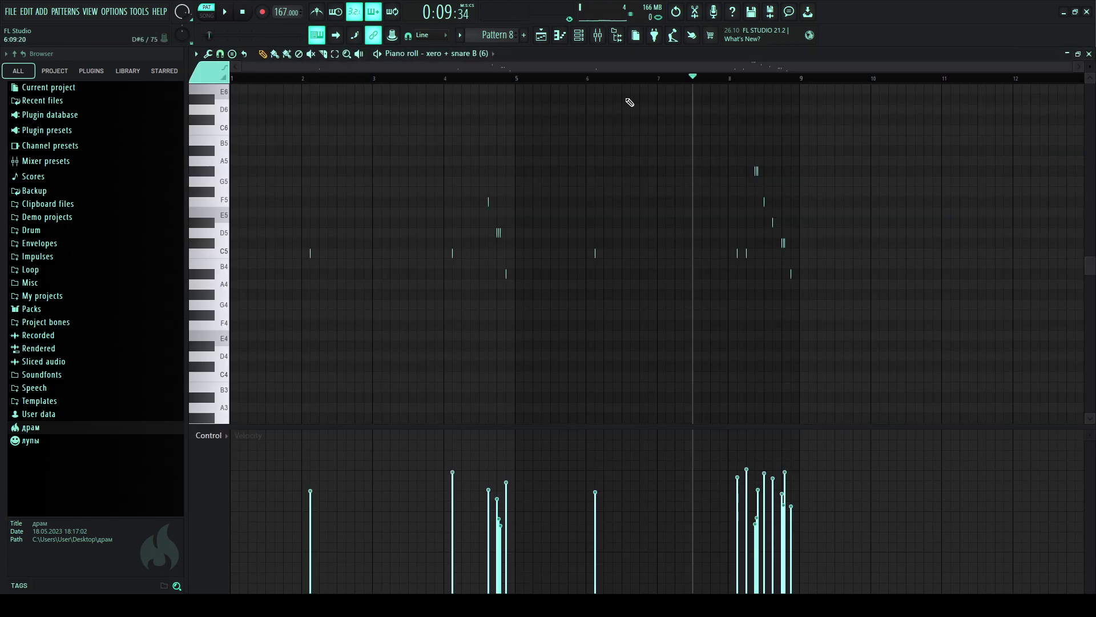
left_click(1089, 54)
- Open the ill 808 134 pattern in the piano roll, play its bass line through, and return to the playlist
left_click(255, 130)
key("F7")
left_click(330, 79)
scroll(306, 151, "up", 6)
key("space")
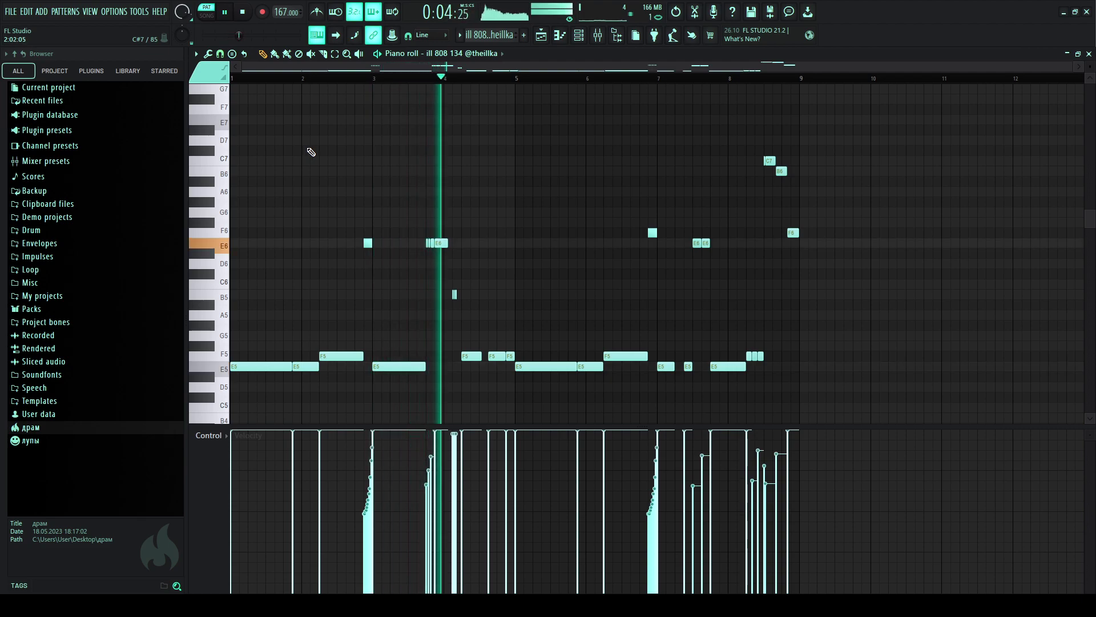
scroll(337, 152, "down", 2)
scroll(345, 152, "up", 2)
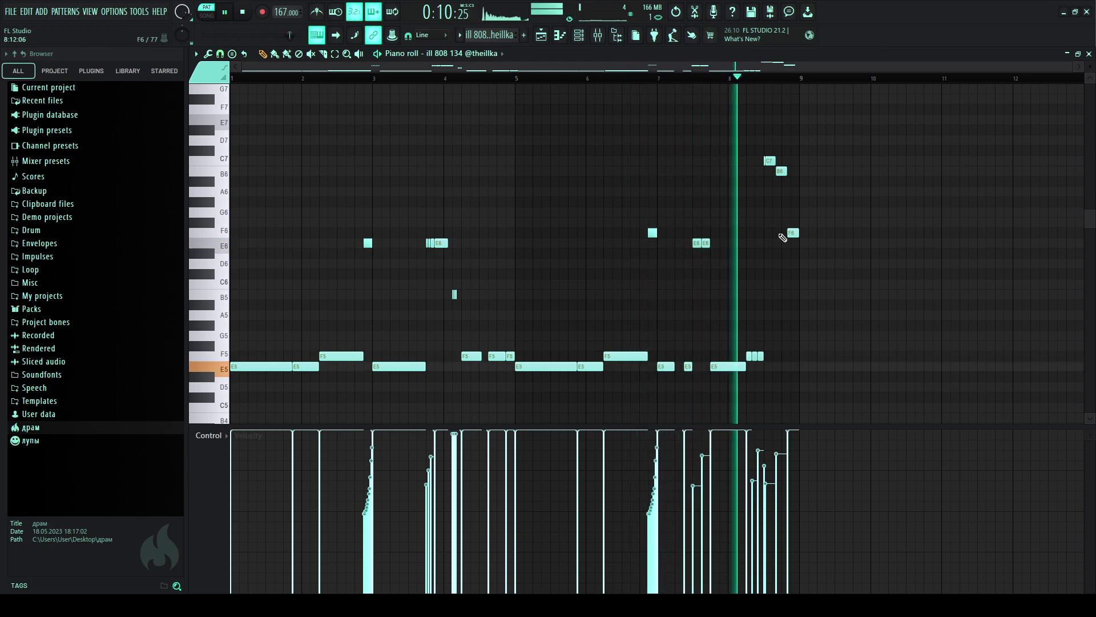
key("space")
key("F5")
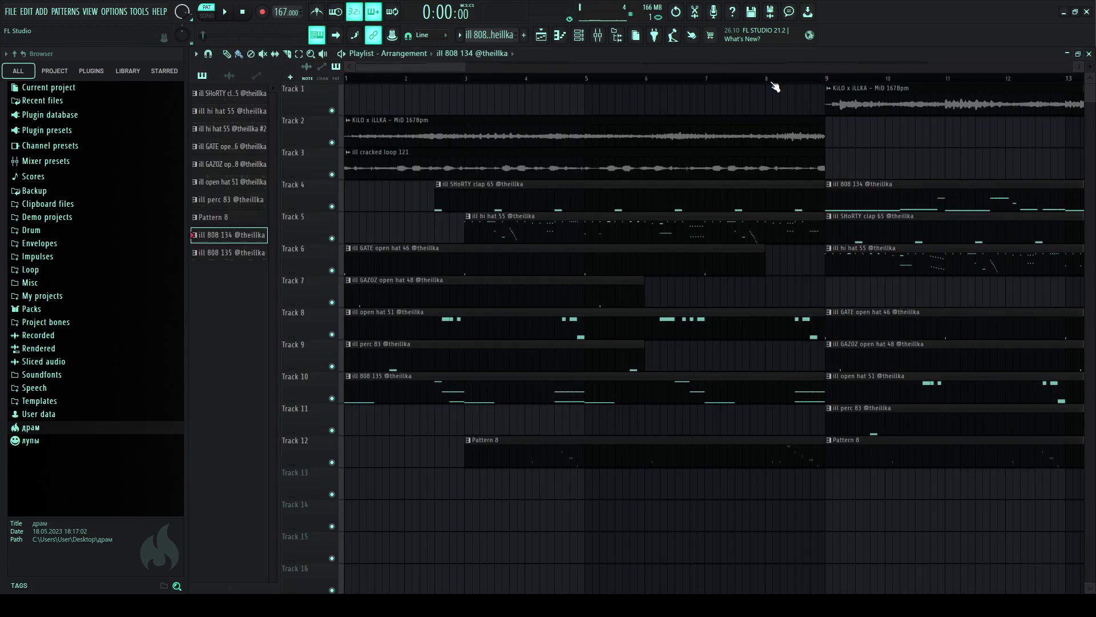
- Open the ill 808 135 pattern in the piano roll, play its bass line, and return to the playlist
left_click(254, 257)
scroll(333, 264, "up", 2)
key("space")
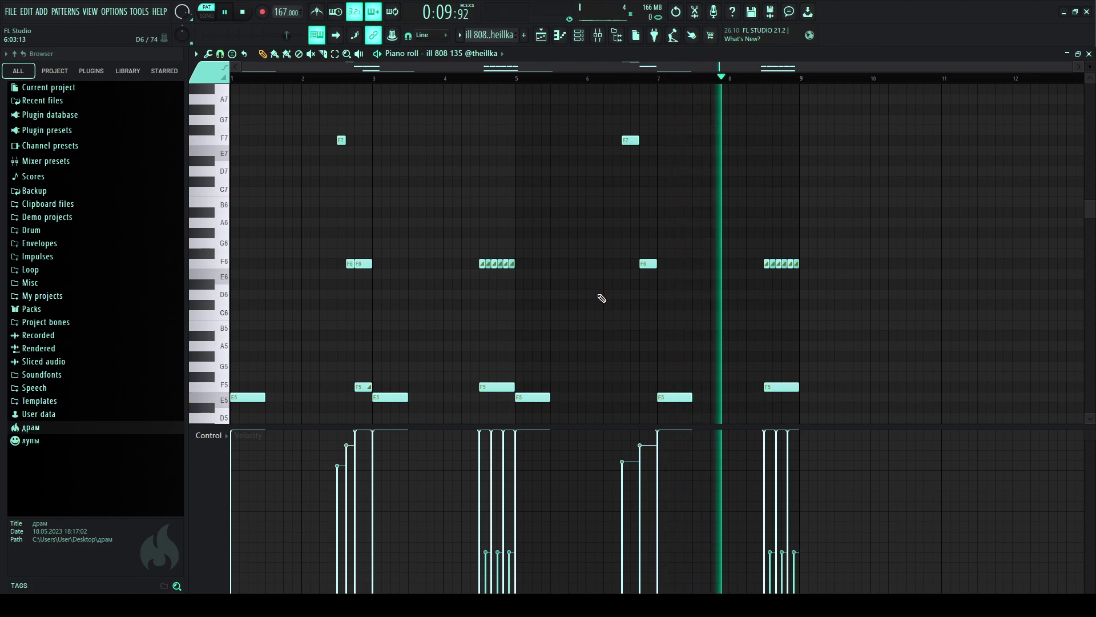
key("space")
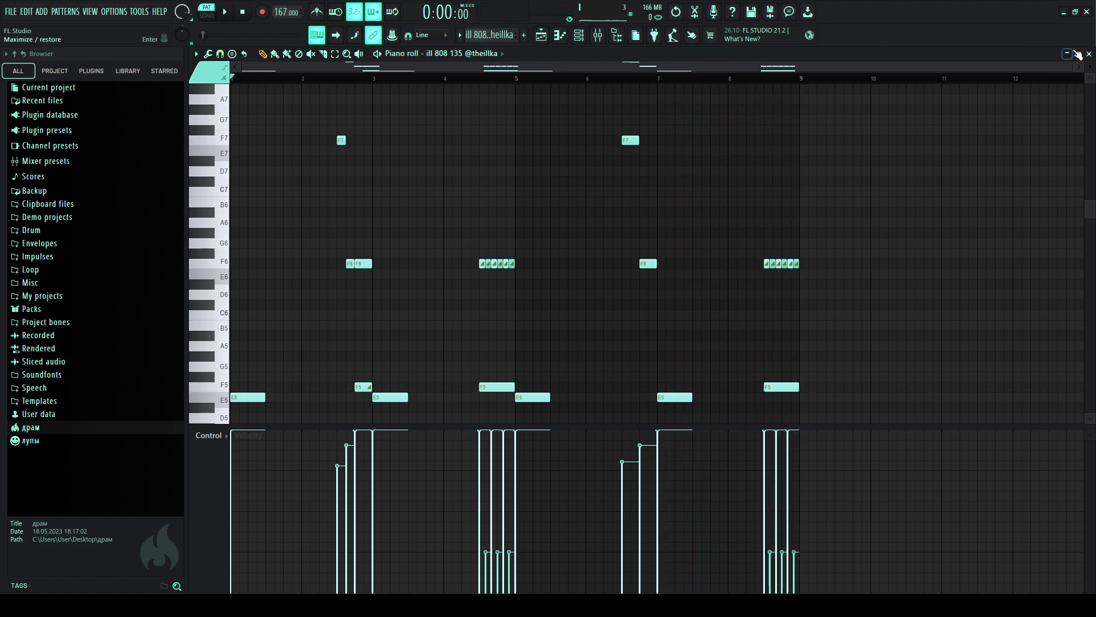
left_click(1089, 54)
- Position an ill GATE open hat 46 clip on Track 6 at bar 73 and play the full arrangement
scroll(390, 141, "down", 5)
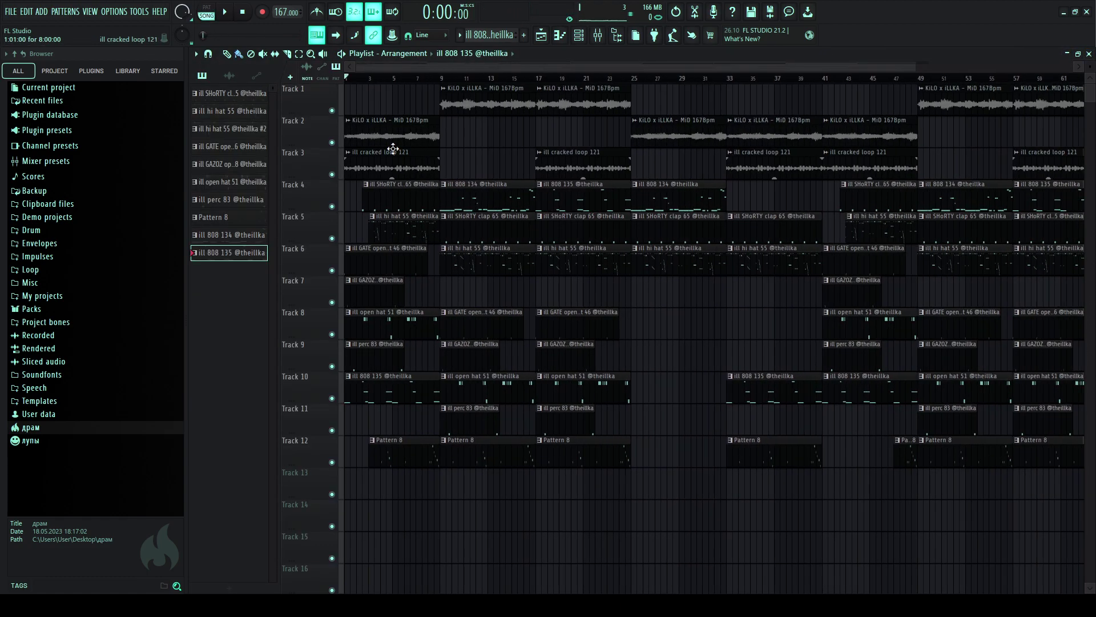
left_click_drag(990, 260, 1034, 261)
key("space")
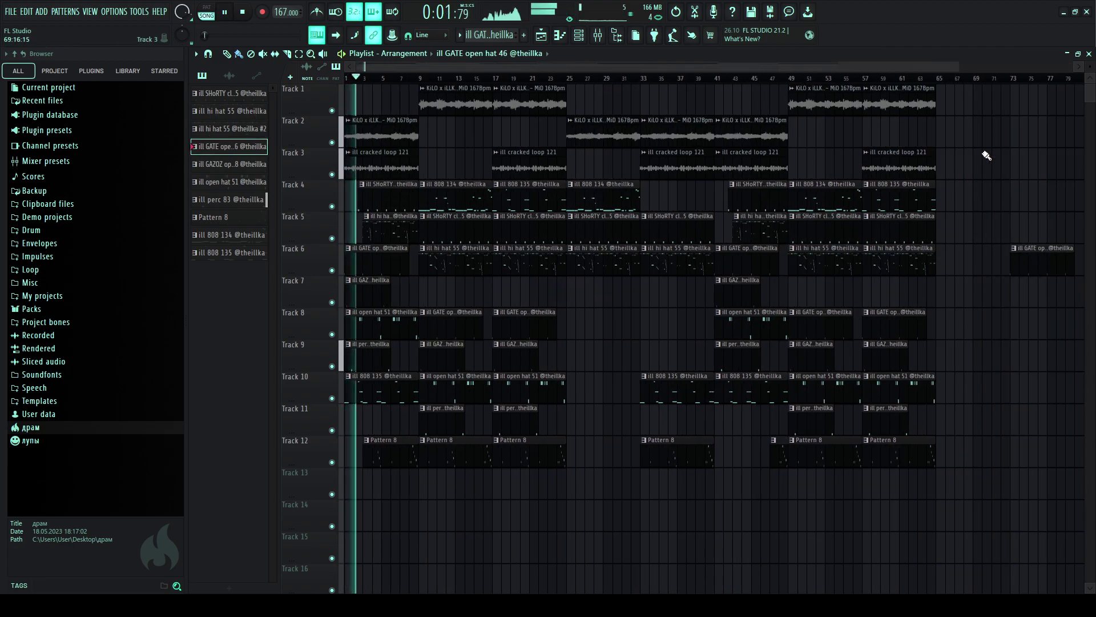